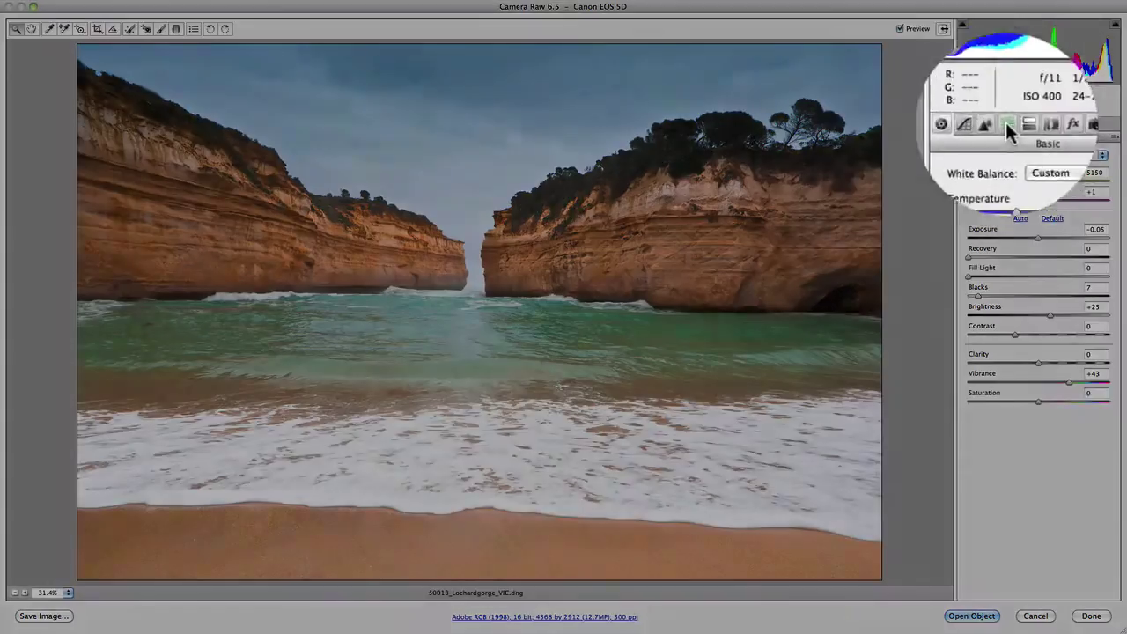
Step: Tick Convert to Grayscale in HSL / Grayscale, then bring up the Split Toning panel
left_click(1006, 123)
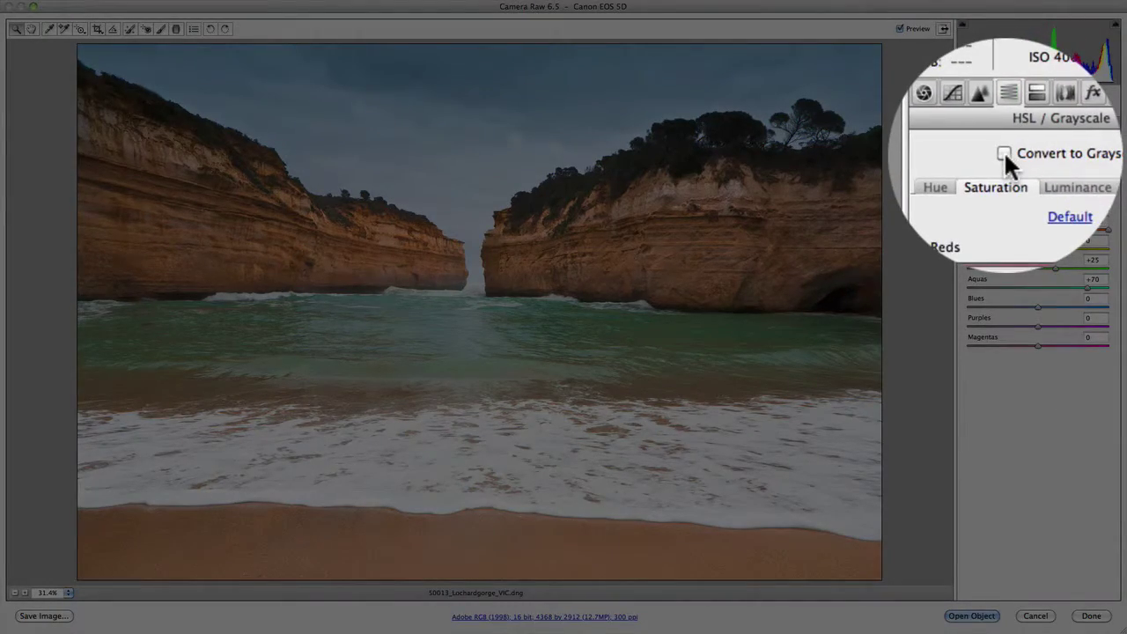
left_click(1004, 154)
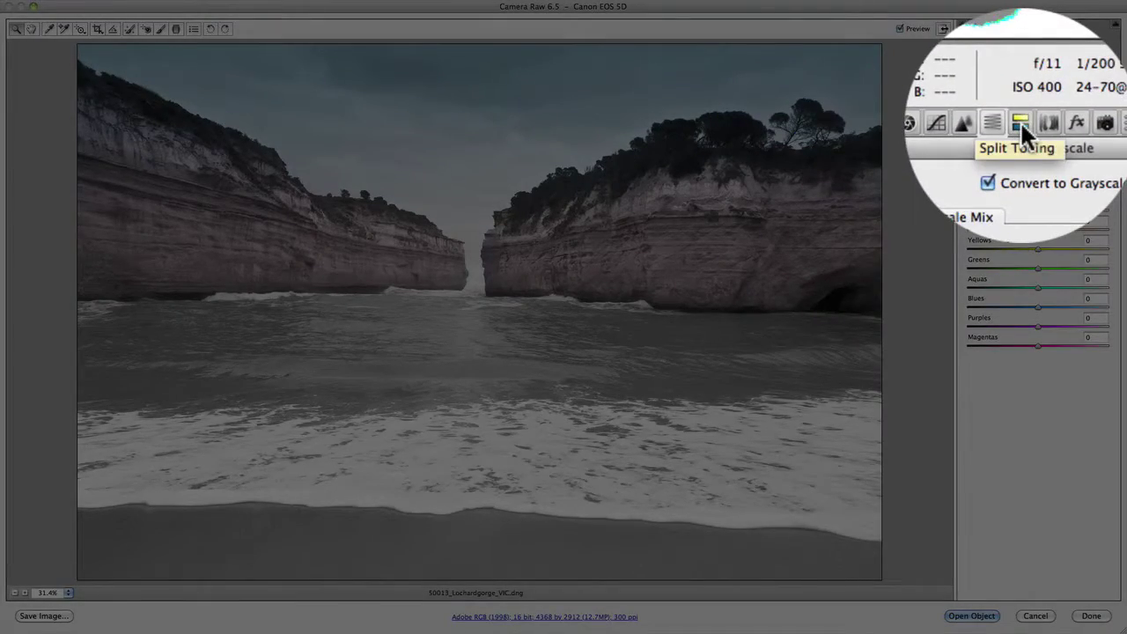
left_click(1020, 124)
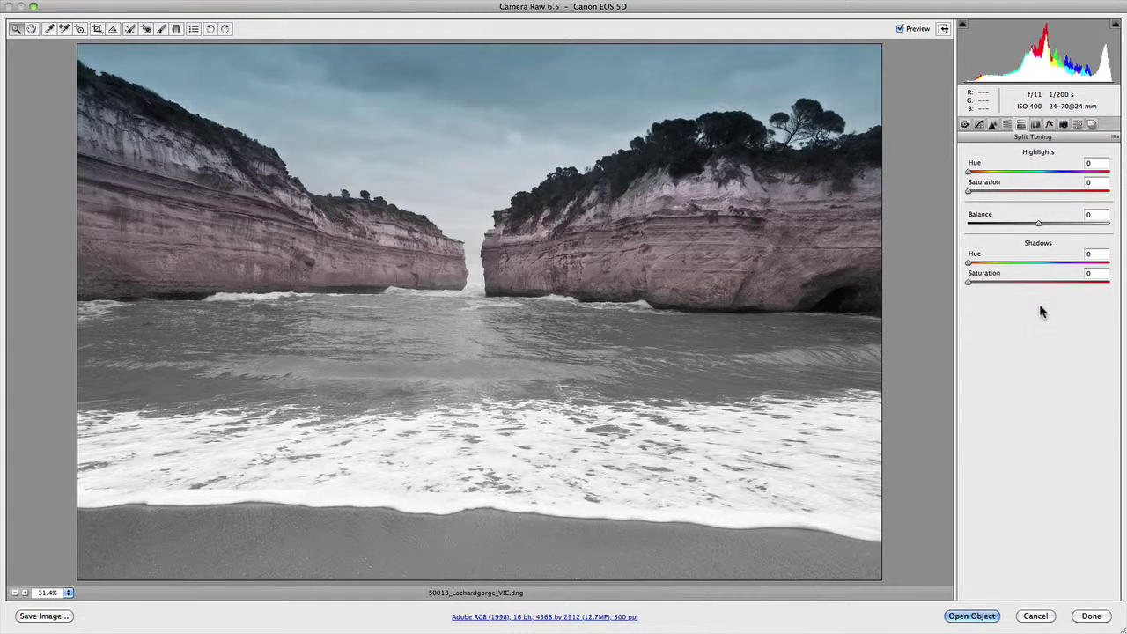
left_click(969, 173)
left_click_drag(969, 174, 987, 177)
left_click_drag(987, 176, 962, 171)
Step: Select the cliff's Adjustment Brush pin to load its pink, Saturation +35 settings
left_click(159, 33)
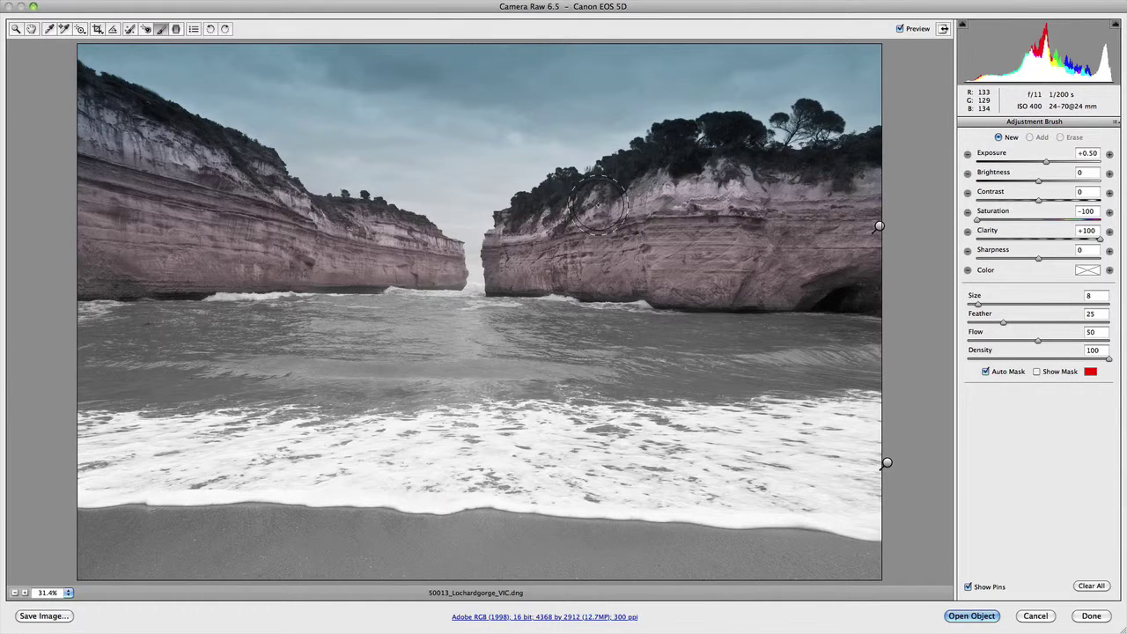
mouse_move(881, 227)
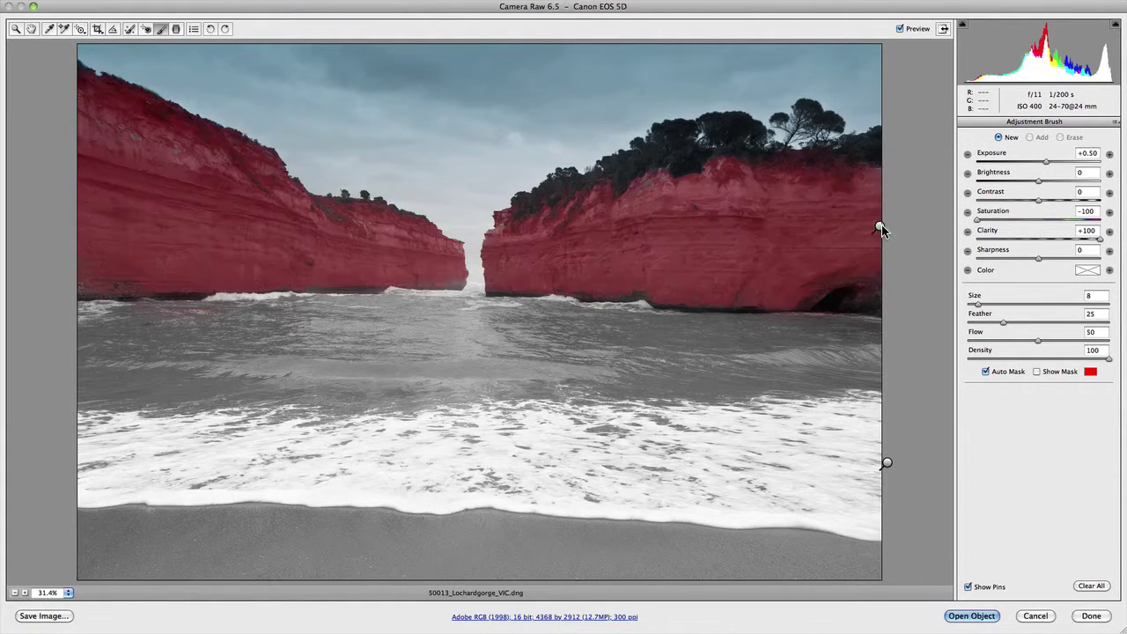
mouse_move(887, 464)
left_click(879, 227)
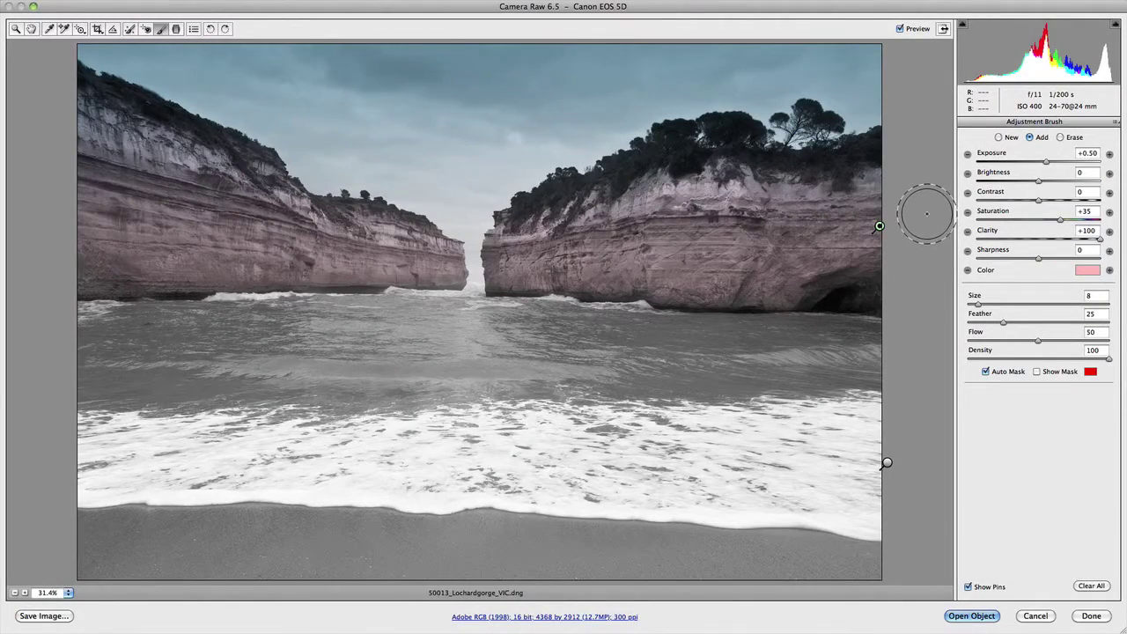
mouse_move(879, 226)
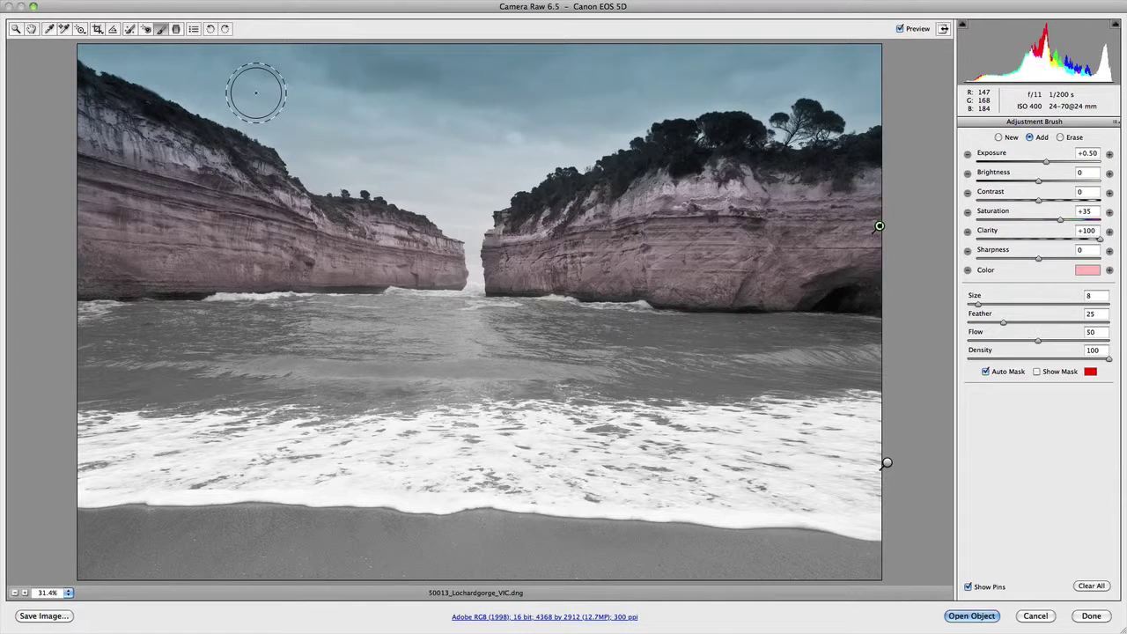
Step: Back in Split Toning, set Highlights Hue to 53 and Highlights Saturation to 38
left_click(15, 29)
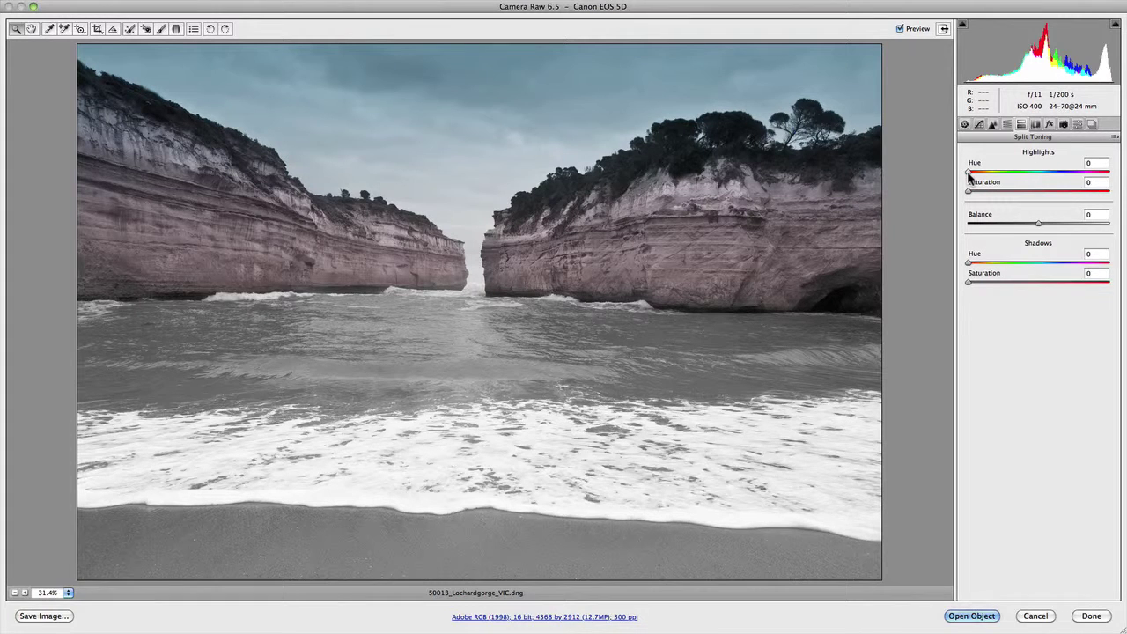
left_click_drag(968, 172, 987, 176)
left_click(967, 191)
left_click_drag(967, 193, 1036, 195)
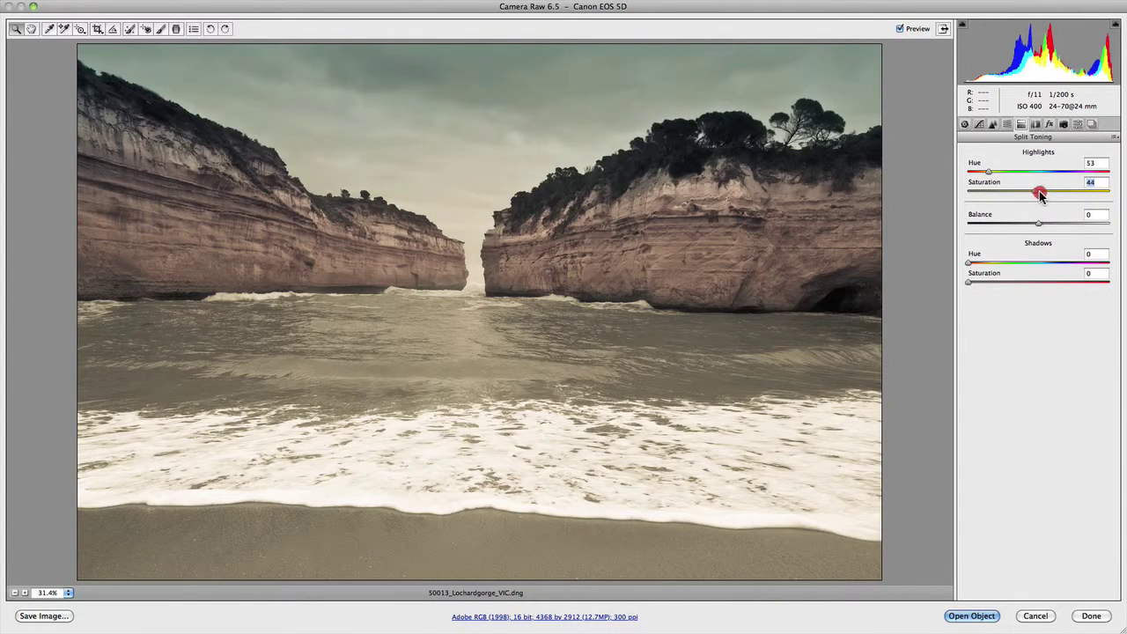
key("Up")
key("Up")
key("Up")
key("Up")
key("Up")
key("Up")
key("Up")
key("Up")
key("Up")
key("Up")
key("Up")
key("Up")
key("Up")
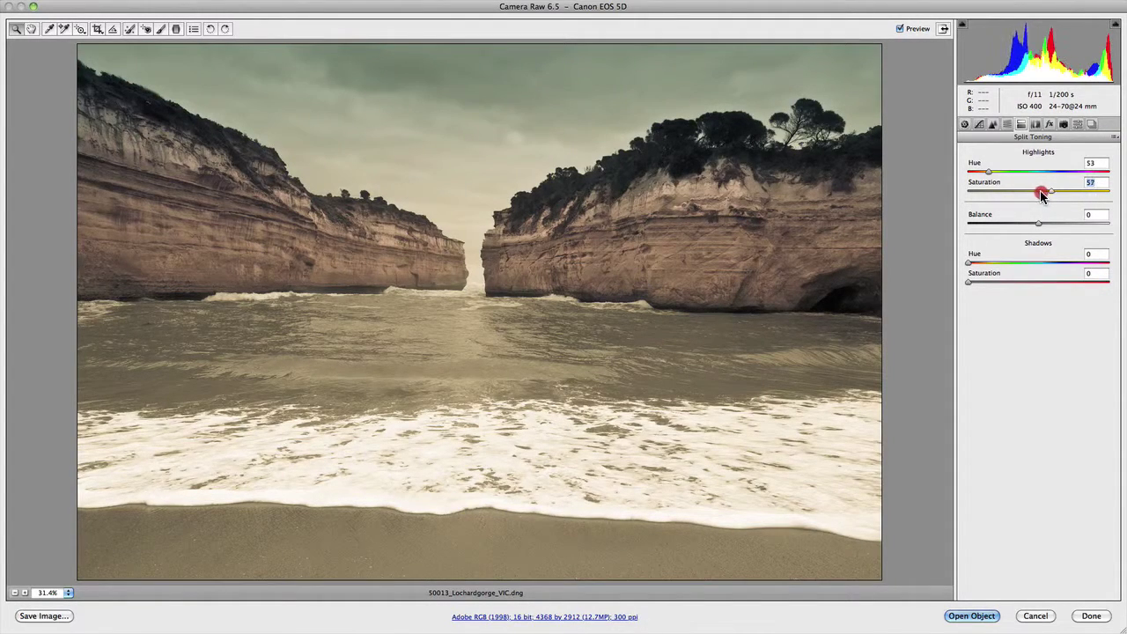
left_click_drag(1041, 194, 1018, 192)
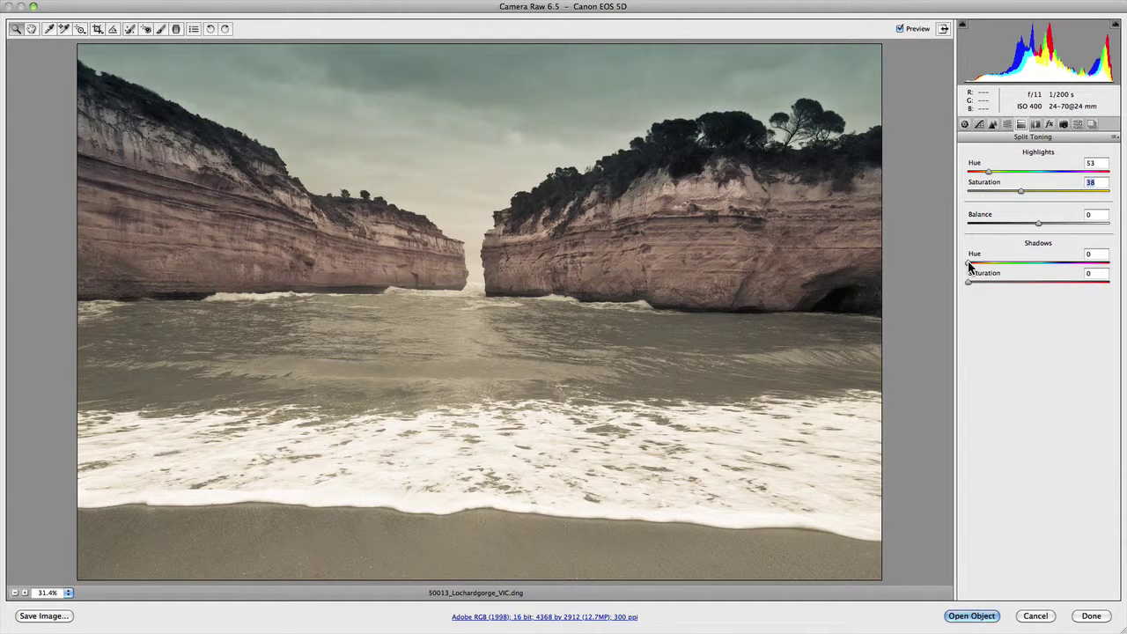
Step: Set Shadows Hue to 15 and Shadows Saturation to 20 for a copper-red shadow tint
left_click_drag(968, 260, 973, 265)
mouse_move(973, 266)
left_mouse_down()
mouse_move(970, 282)
mouse_move(987, 280)
left_mouse_up()
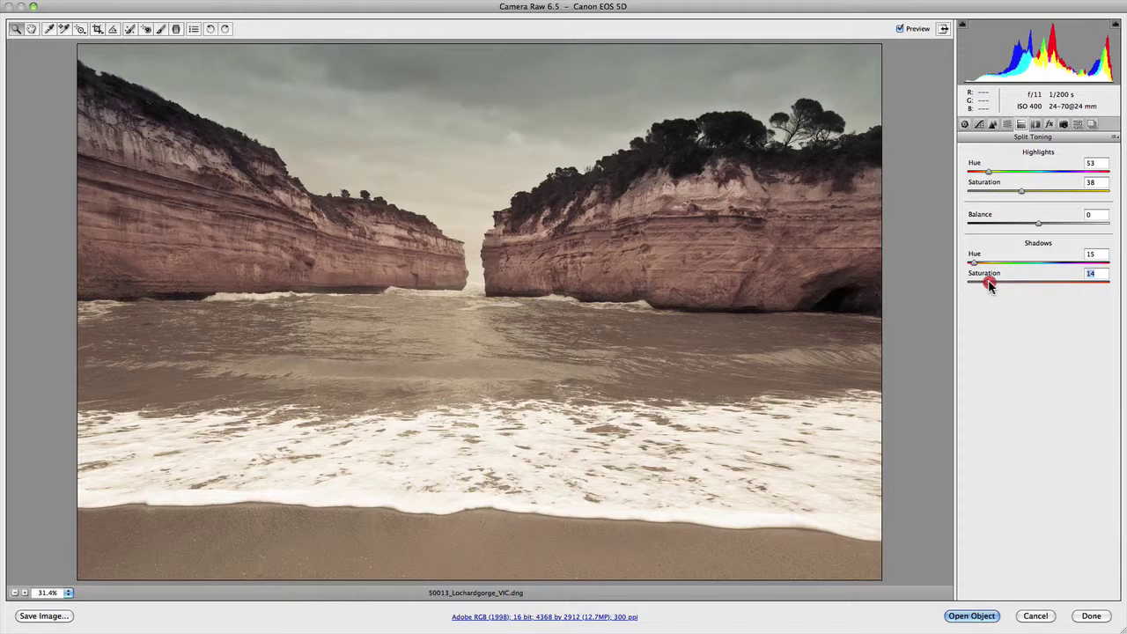
left_click_drag(988, 280, 992, 280)
key("Up")
key("Up")
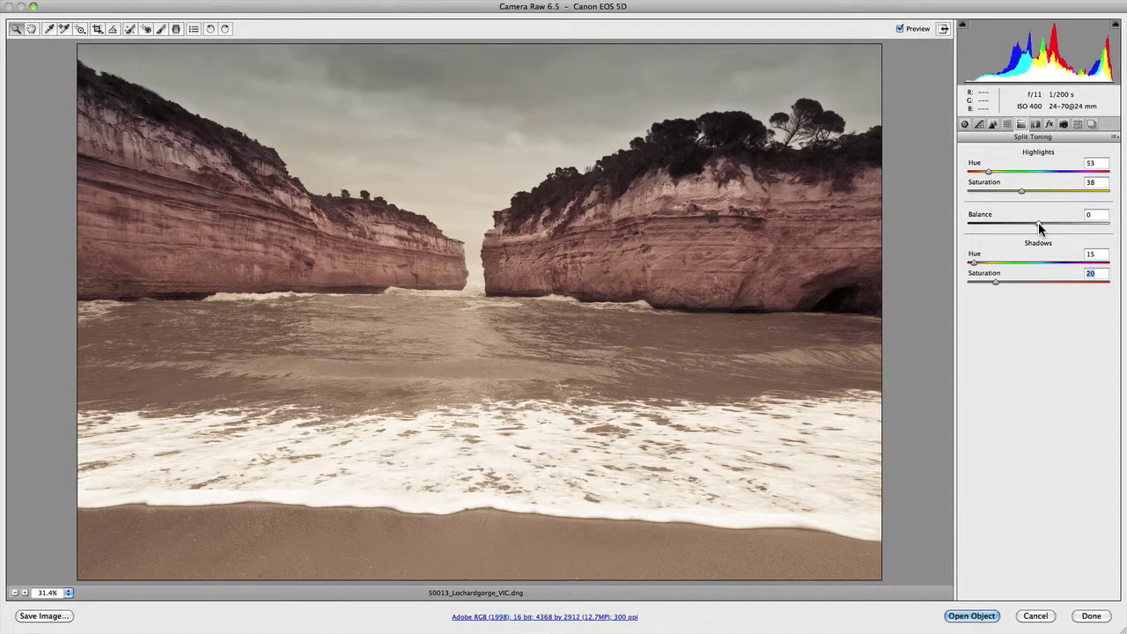
Step: Try the Balance slider at several positions, finally leaving it at -39
left_click_drag(1038, 222, 1074, 231)
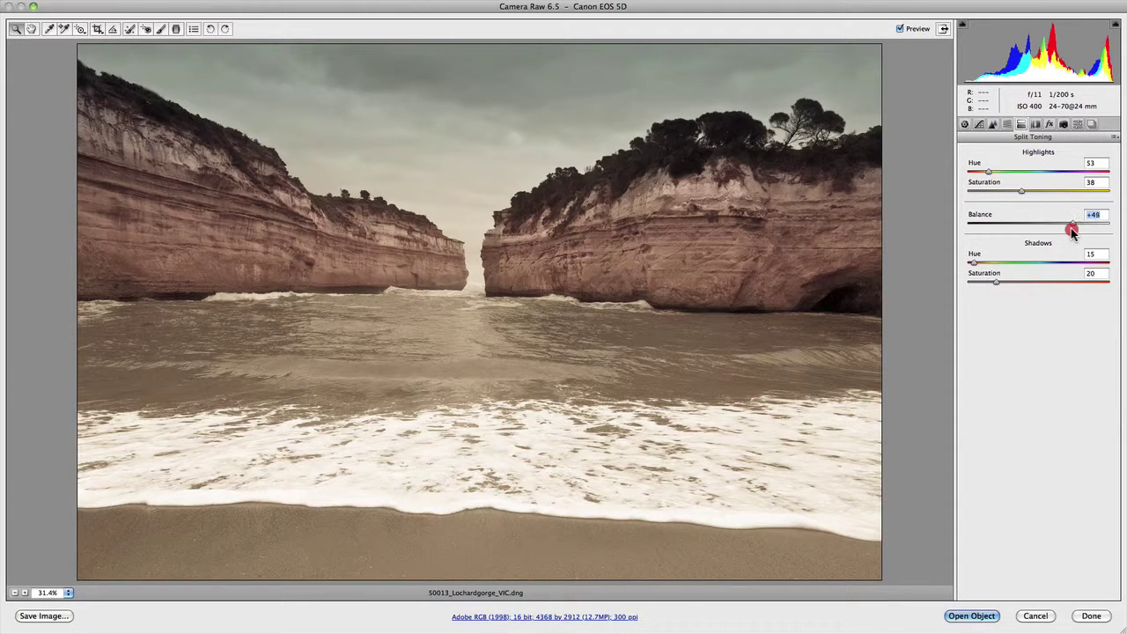
left_click_drag(1073, 230, 1077, 230)
left_click_drag(1078, 230, 997, 231)
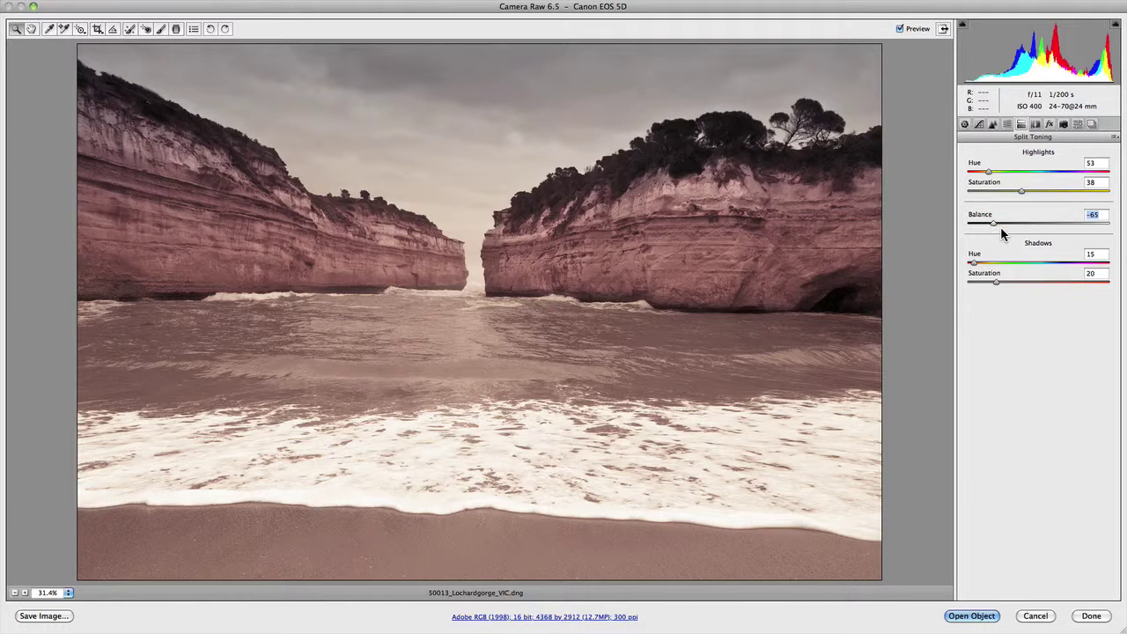
left_click_drag(1001, 227, 1024, 230)
Step: Reset Balance to 0, raise Shadows Saturation to 31 and Highlights Saturation to 50
double_click(1024, 228)
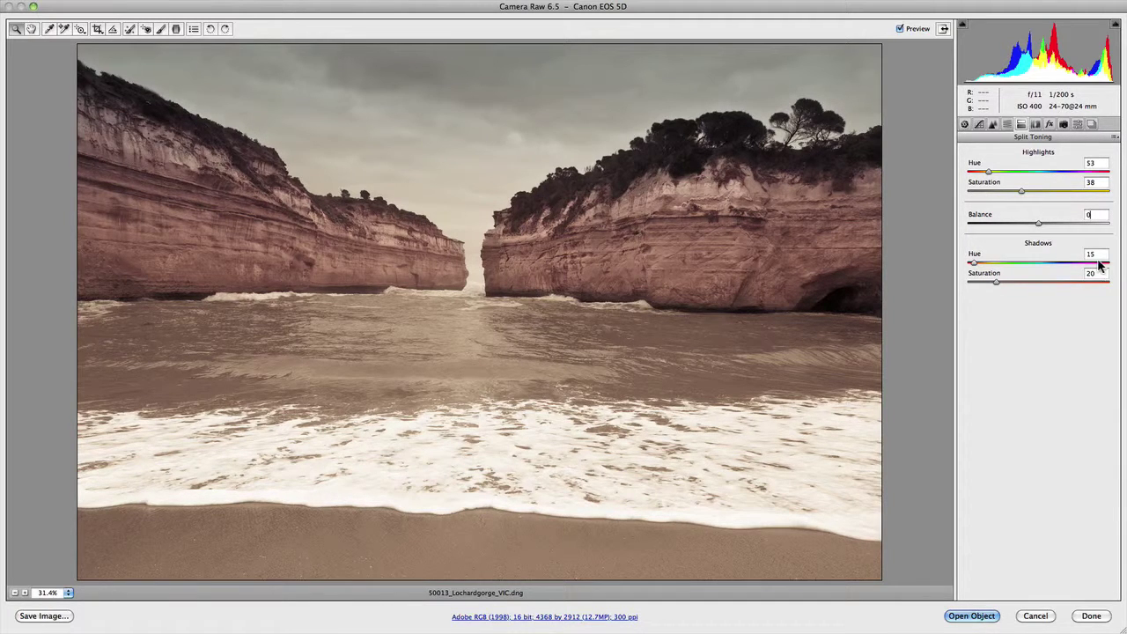
left_click(996, 281)
left_click_drag(1006, 281, 1011, 281)
left_click(1011, 281)
left_click_drag(1020, 190, 1040, 195)
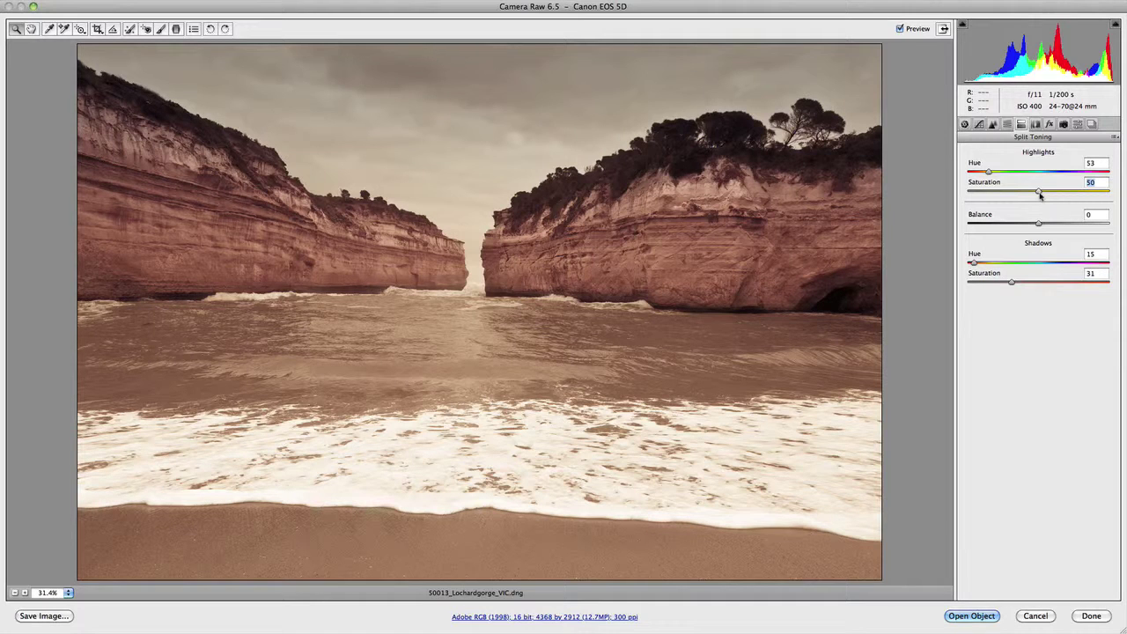
Step: Toggle the preview repeatedly to compare the sepia toning with the original, ending with it on
left_click(900, 29)
left_click(900, 29)
left_click(899, 29)
left_click(900, 29)
left_click(900, 29)
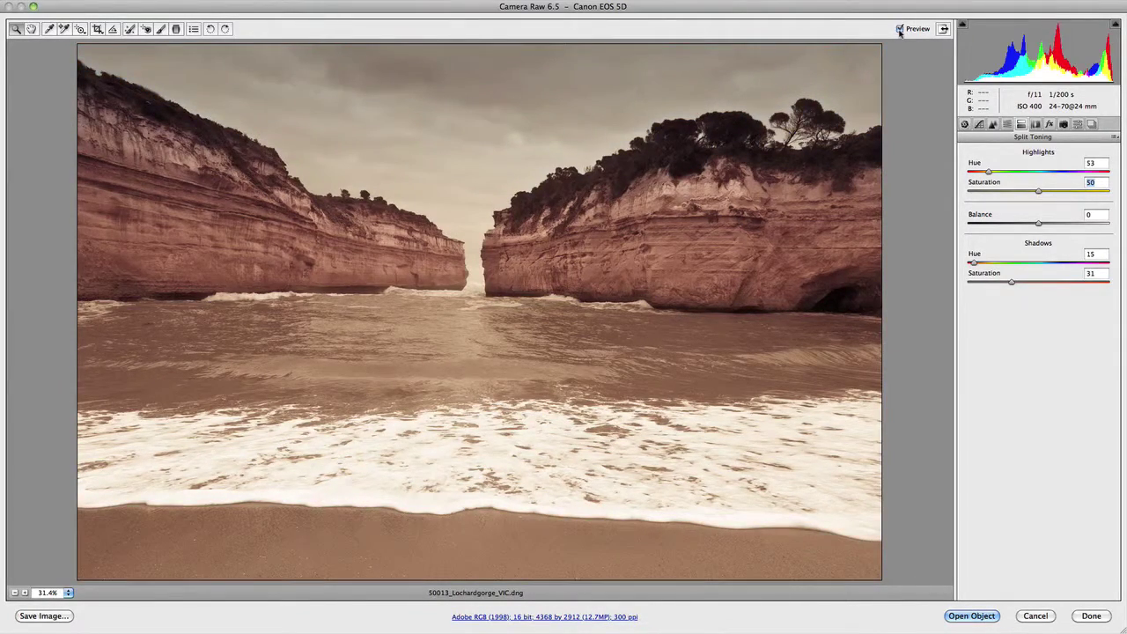